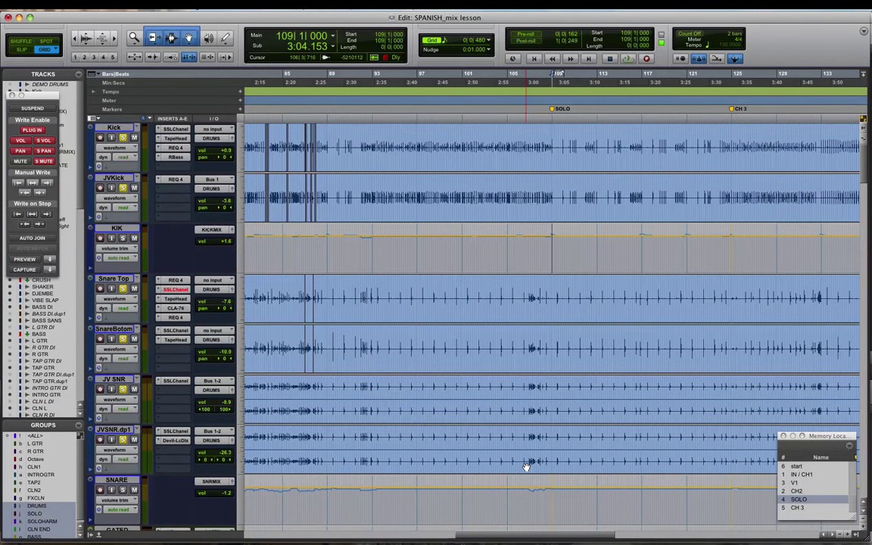
Scroll the Edit window down to show the T2.attack through China drum tracks
scroll(576, 464, down, 10)
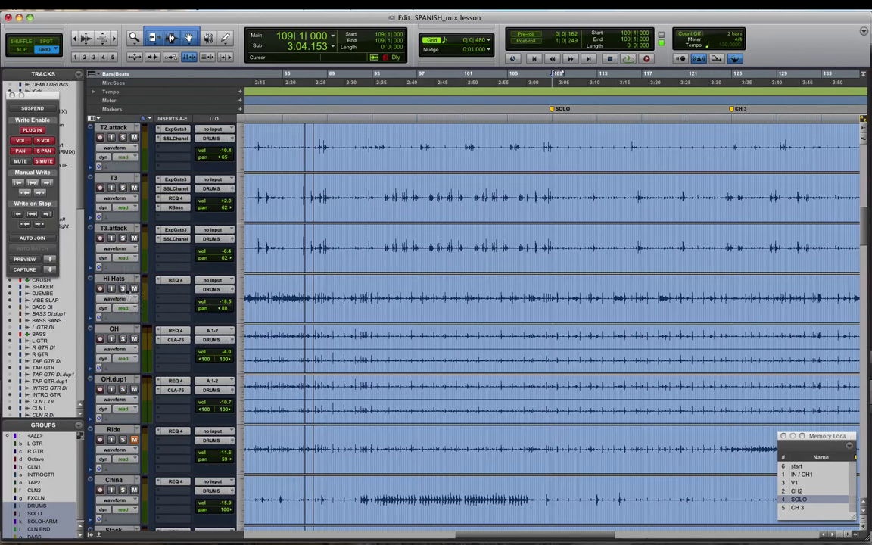
Play the drums with the whole group soloed, then stop and solo only the OH track
key(space)
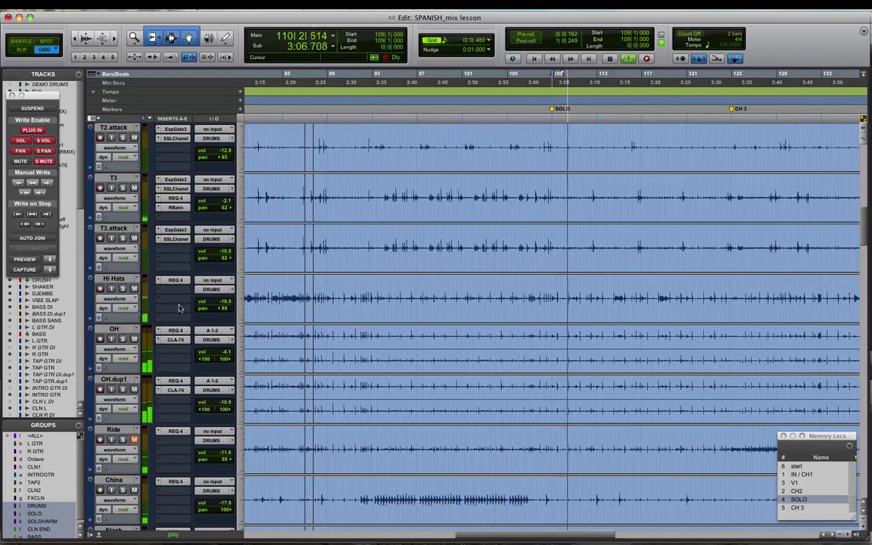
click(123, 340)
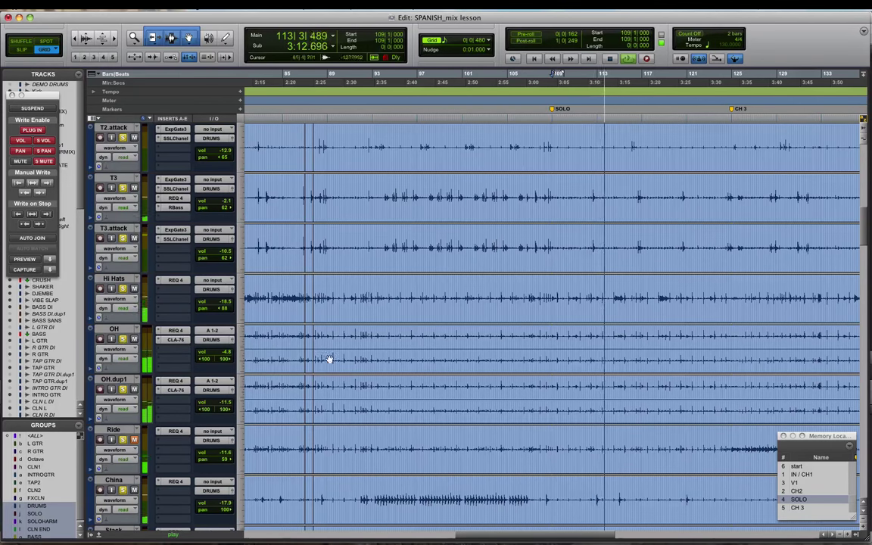
scroll(330, 359, down, 3)
key(space)
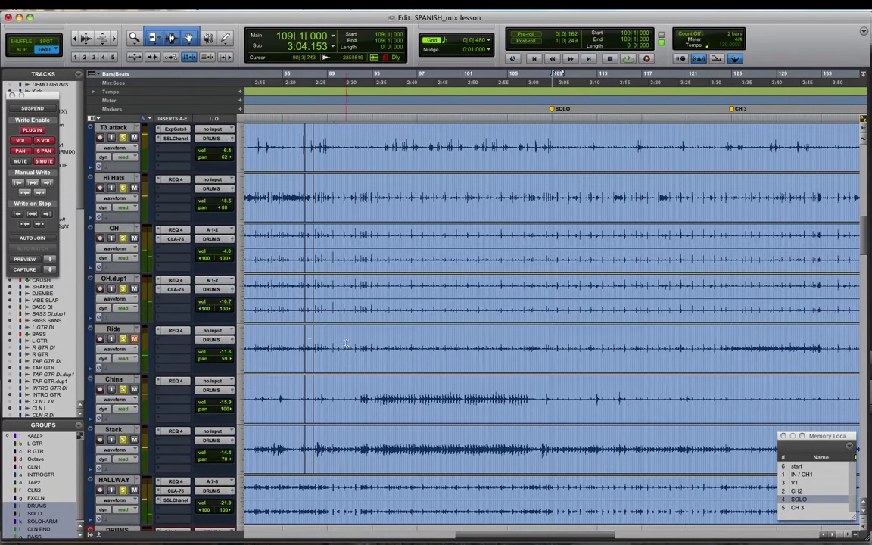
click(123, 239)
click(123, 239)
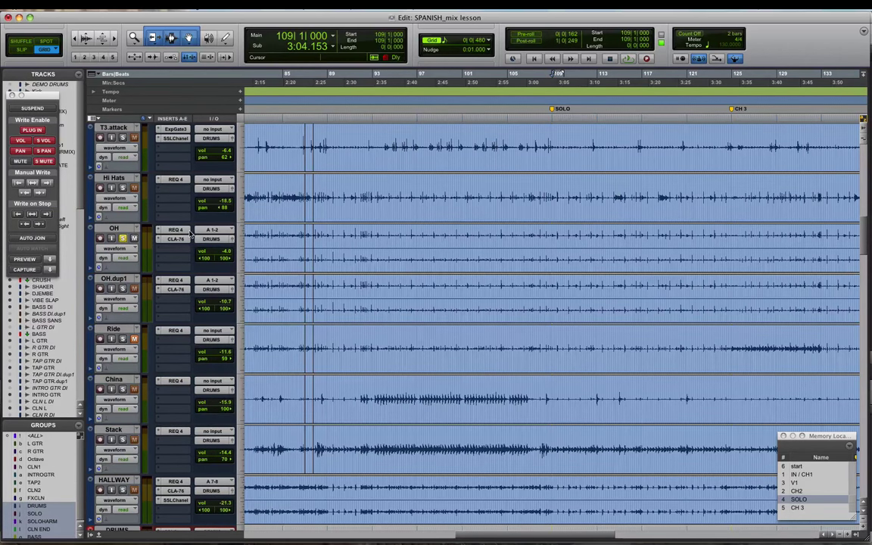
Bypass OH's plug-ins, play the dry overheads, and bring up its REQ 4 equalizer
super+click(167, 229)
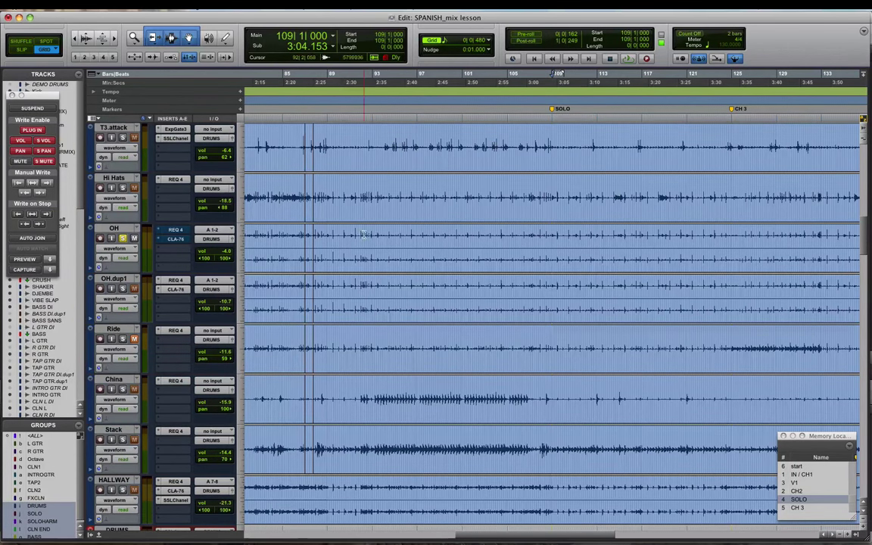
key(space)
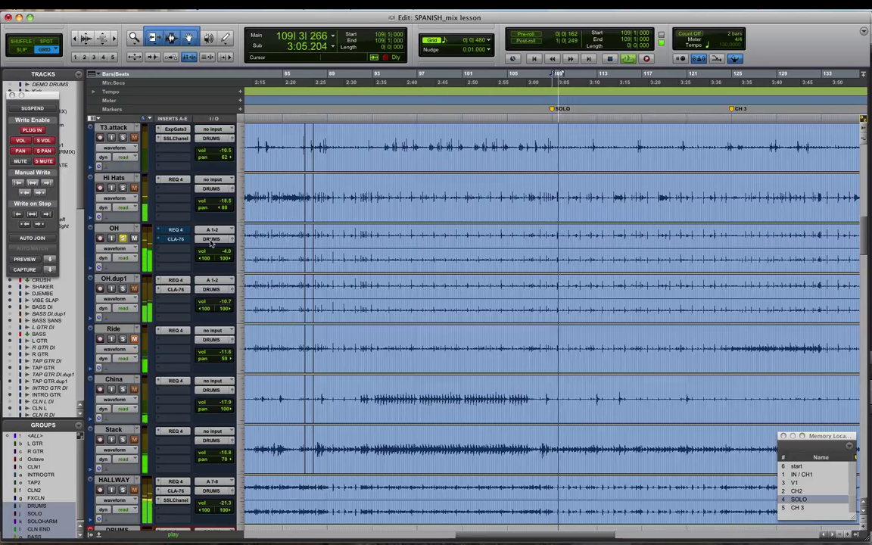
click(174, 230)
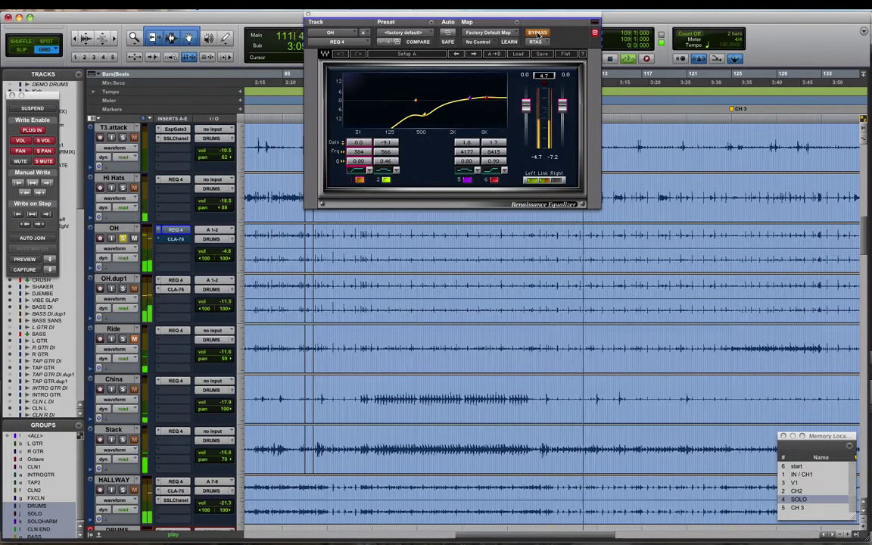
Audition the OH track with its REQ 4 equalizer bypassed and then active
key(space)
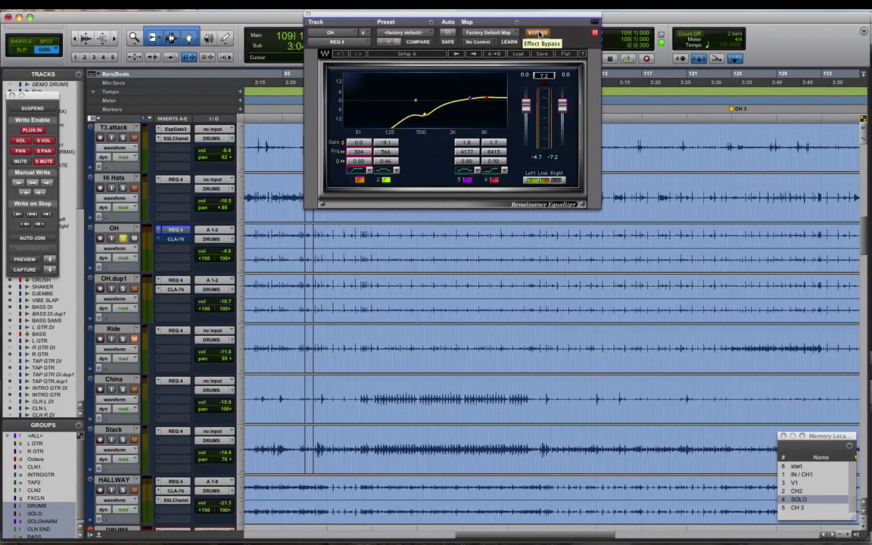
key(space)
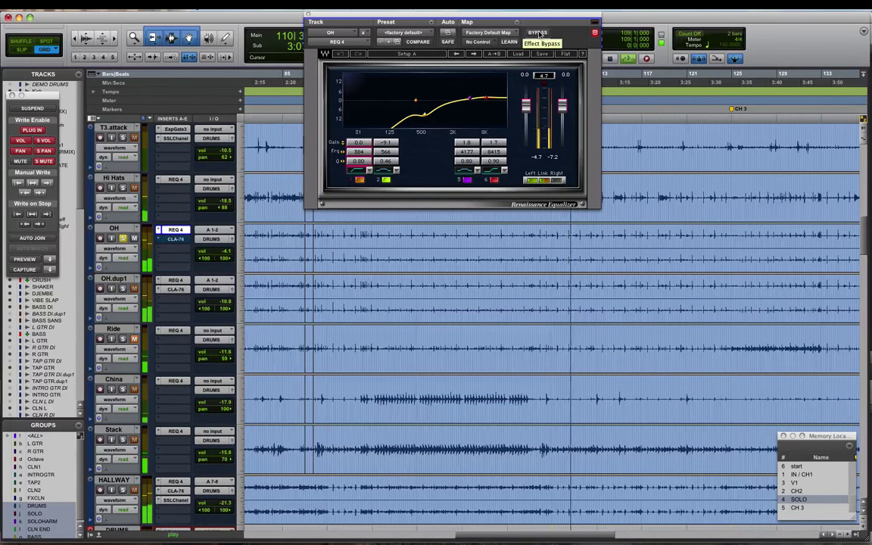
click(537, 33)
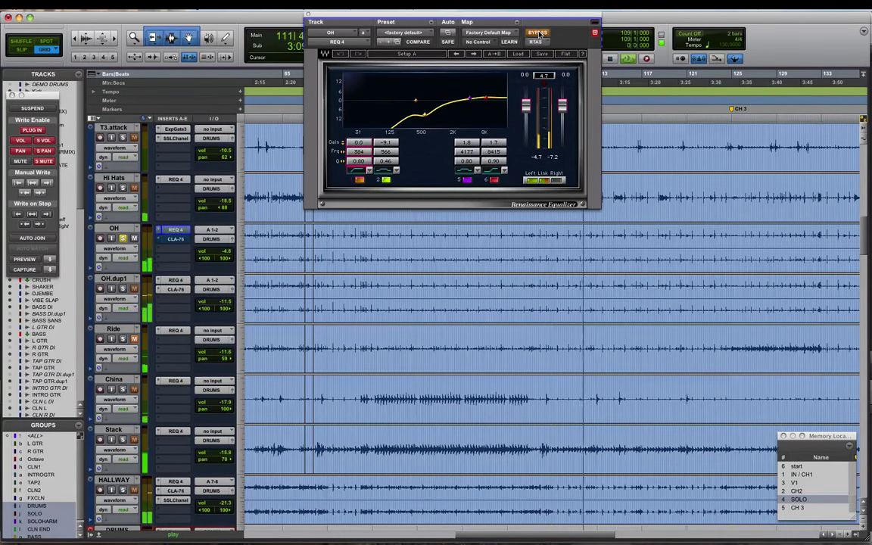
click(538, 33)
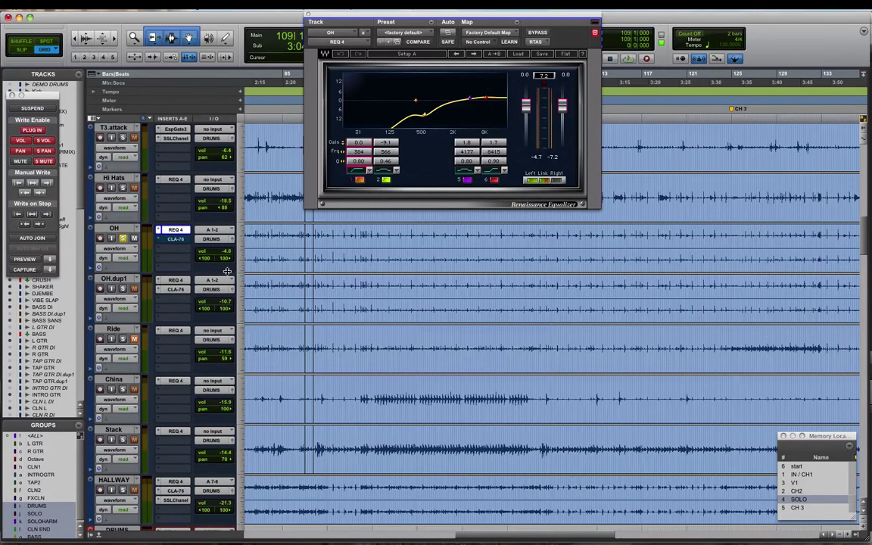
Solo the other drum tracks alongside OH and play them together, then stop
alt+click(124, 289)
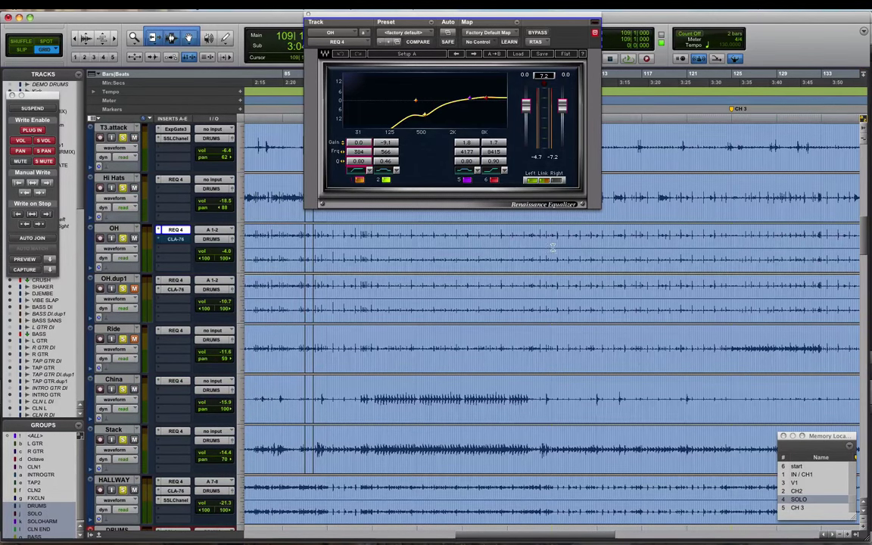
key(space)
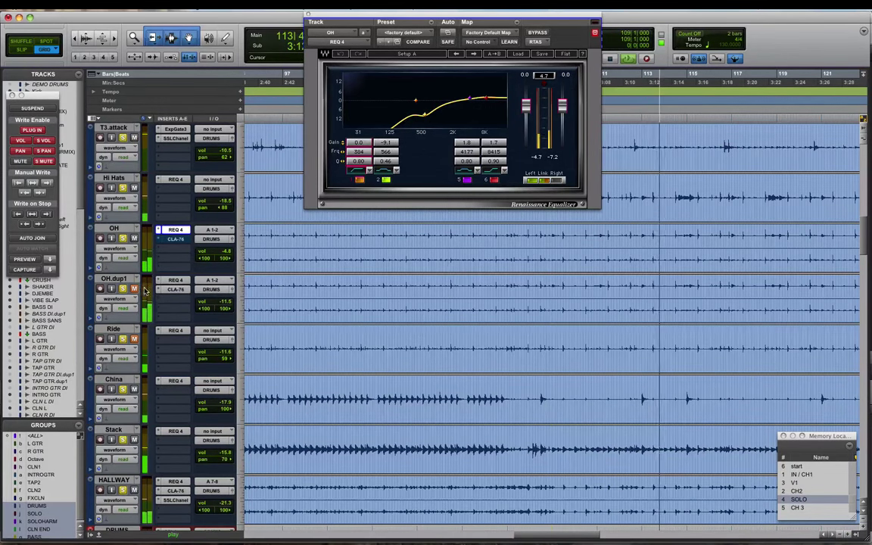
key(space)
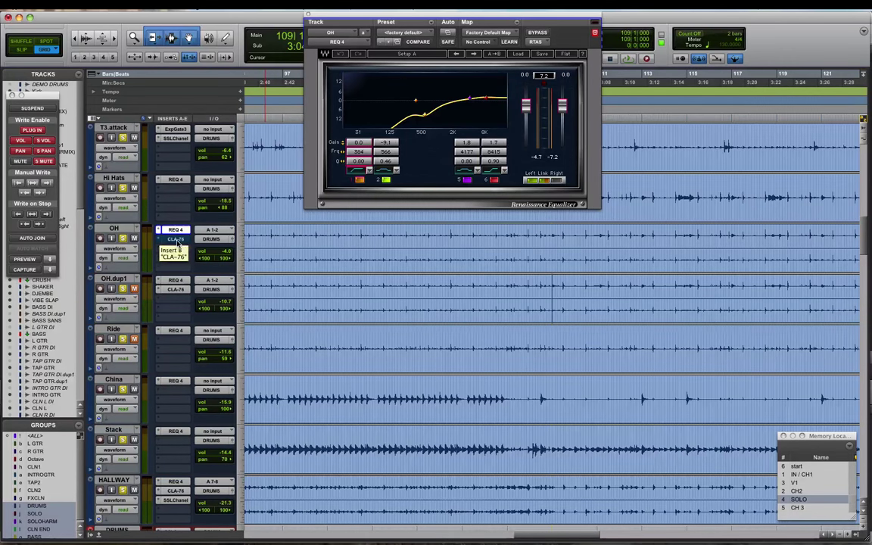
Audition OH's CLA-76 compressor, switch it back on, then stop and close its window
click(178, 240)
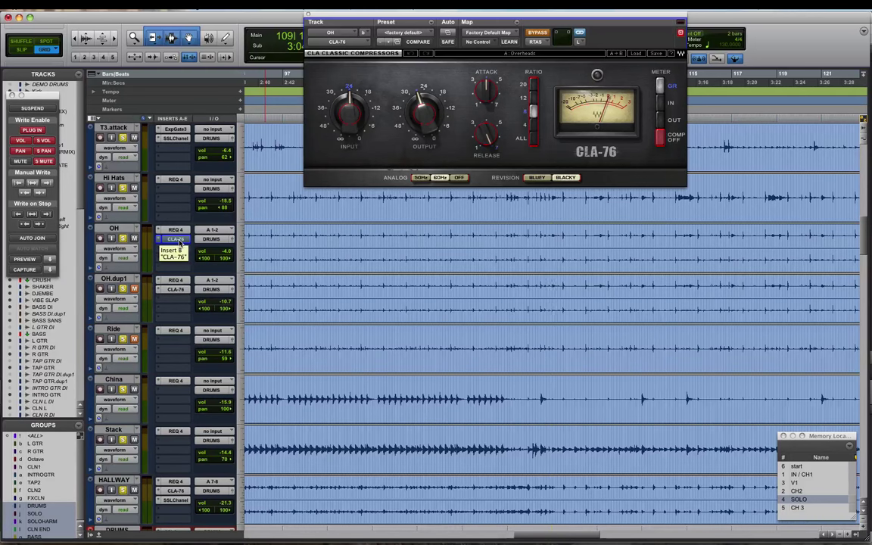
key(space)
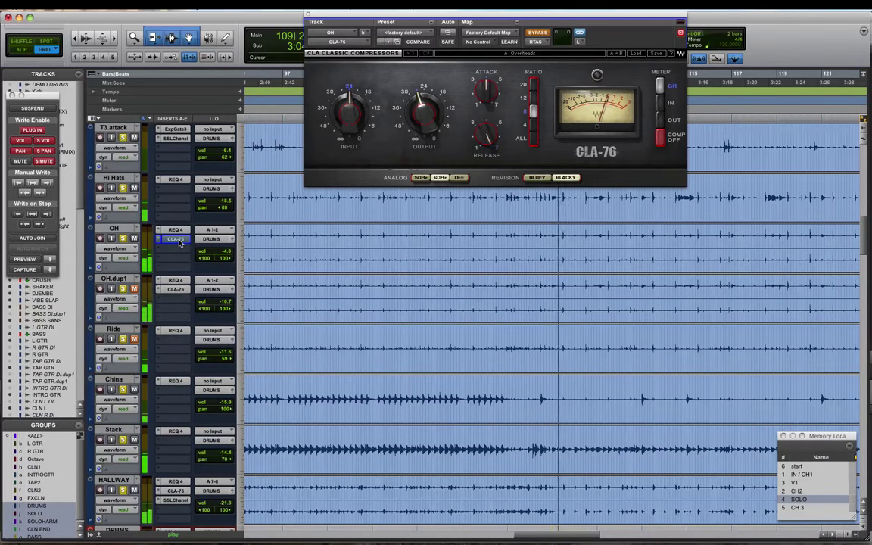
super+click(180, 242)
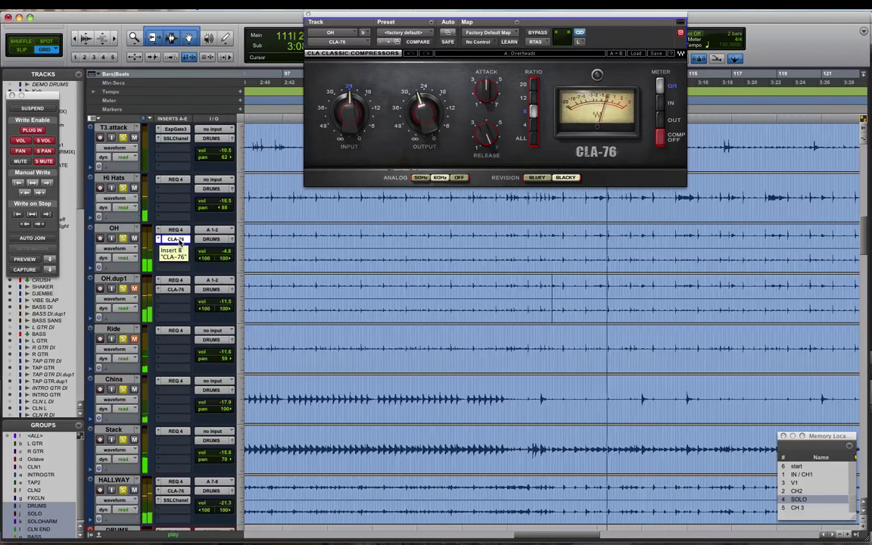
key(space)
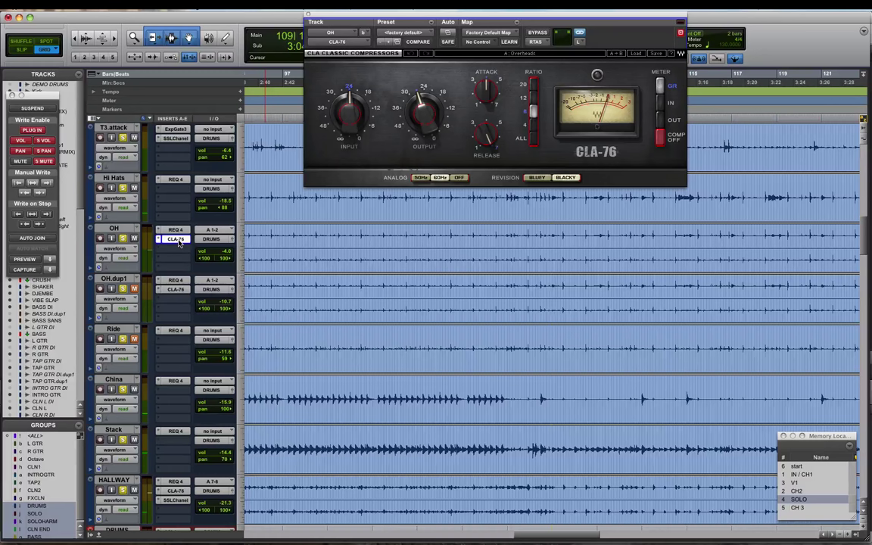
click(176, 239)
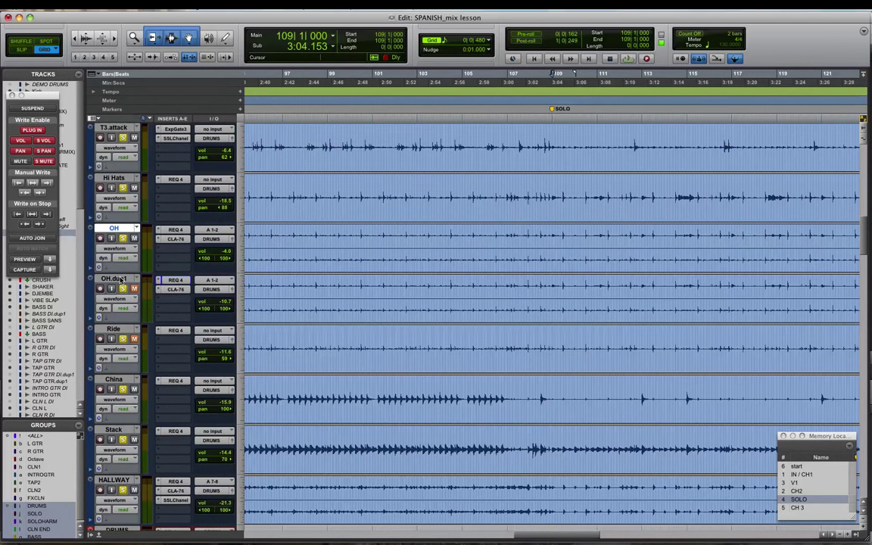
Select OH.dup1 and show its REQ 4 equalizer with the 2.5 kHz low cut
click(113, 279)
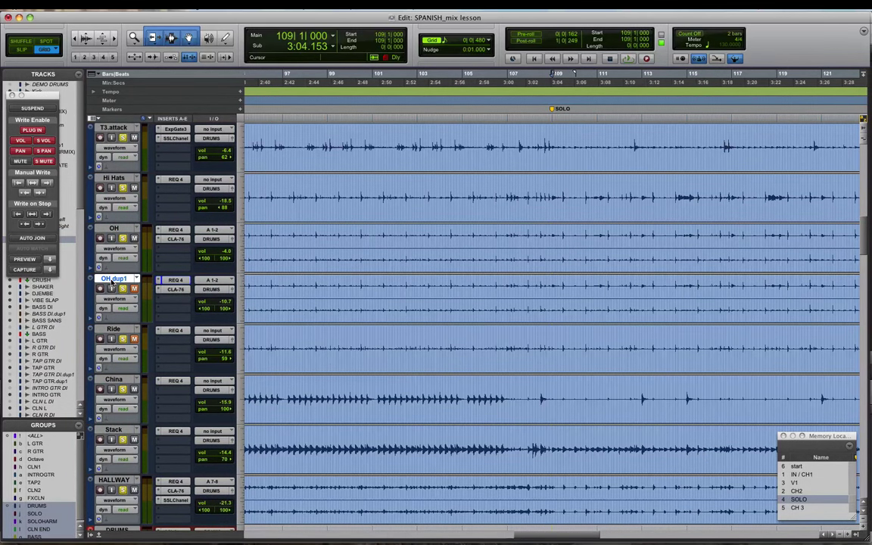
click(174, 280)
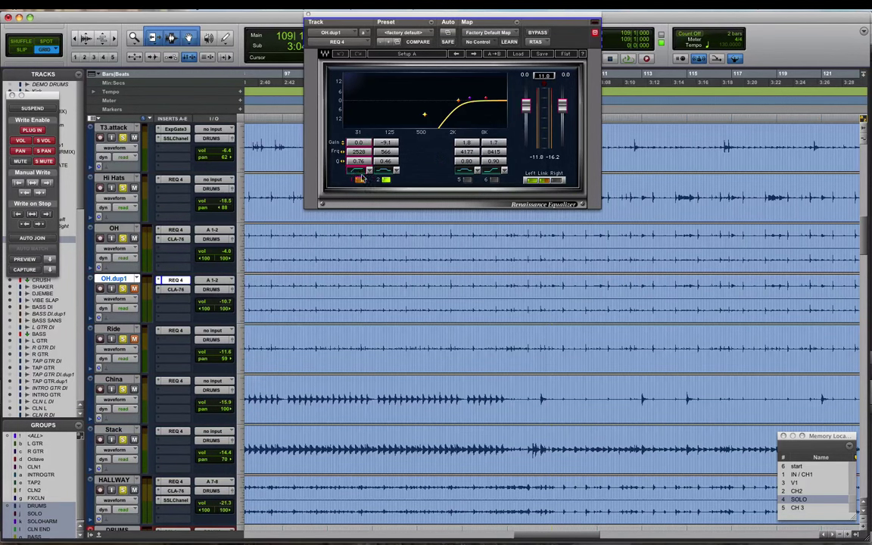
Solo OH.dup1, compare its low-cut band off and on during playback, then show its CLA-76
click(122, 289)
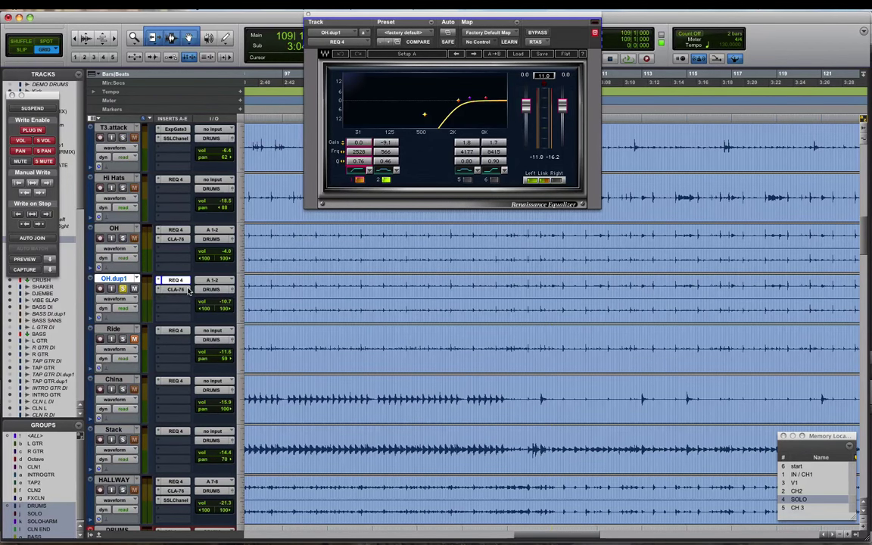
key(space)
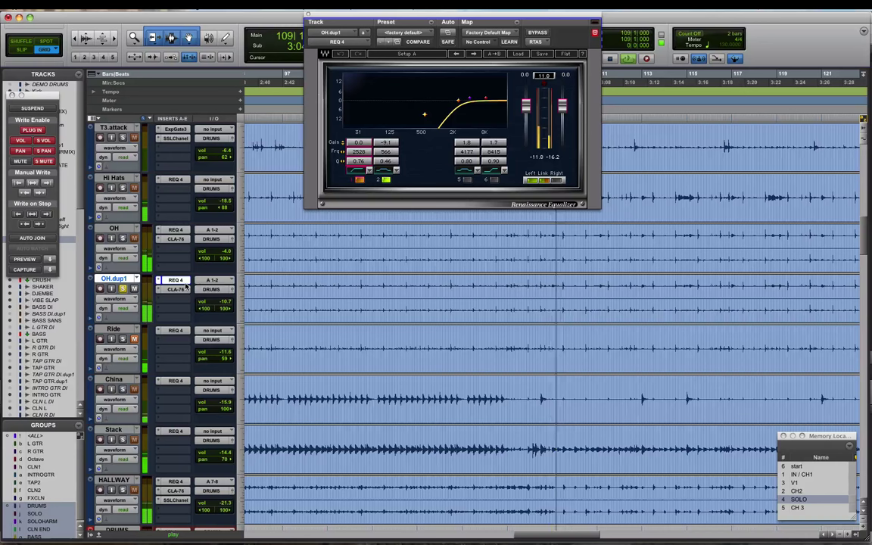
click(359, 180)
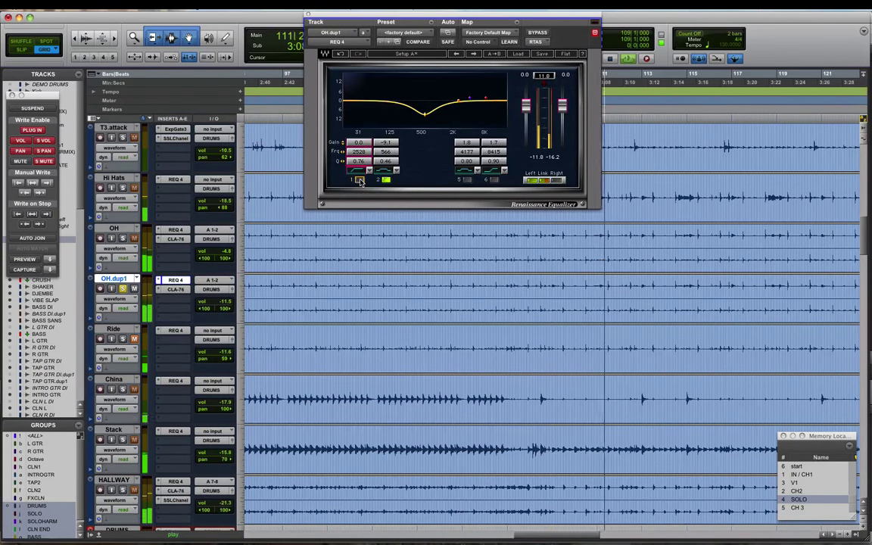
click(360, 180)
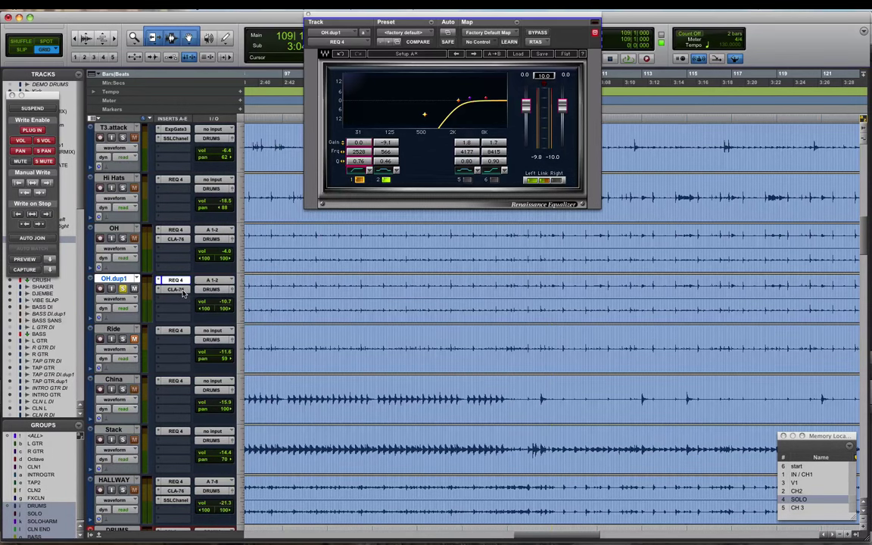
click(182, 293)
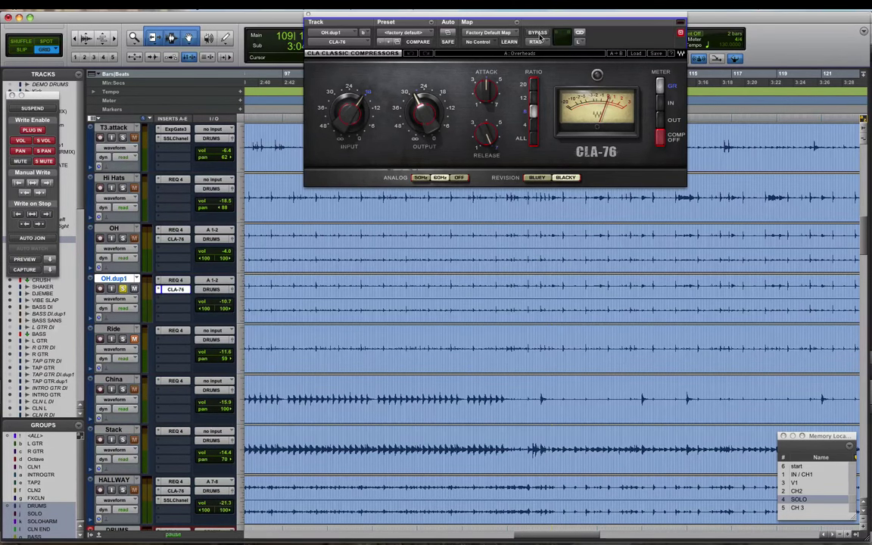
Compare OH.dup1's CLA-76 bypassed and active, leave it on, unsolo OH.dup1, close the compressor
key(space)
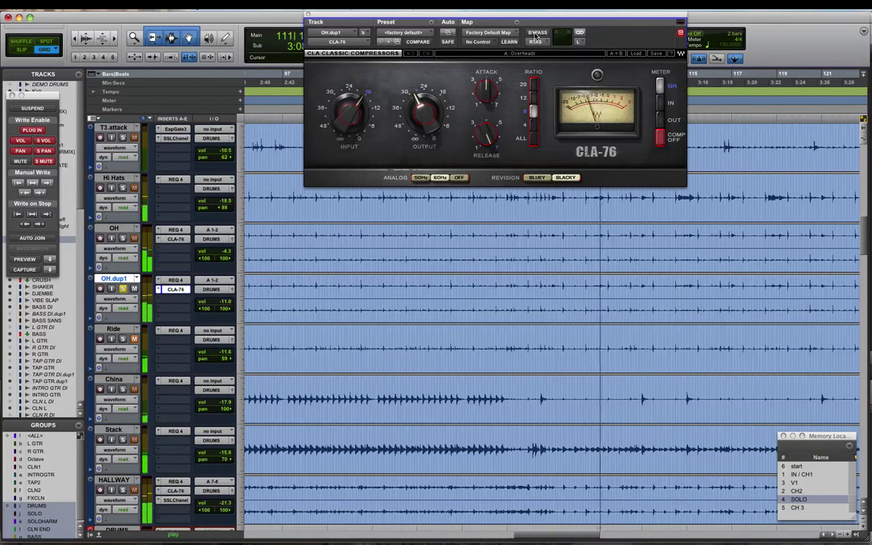
click(536, 32)
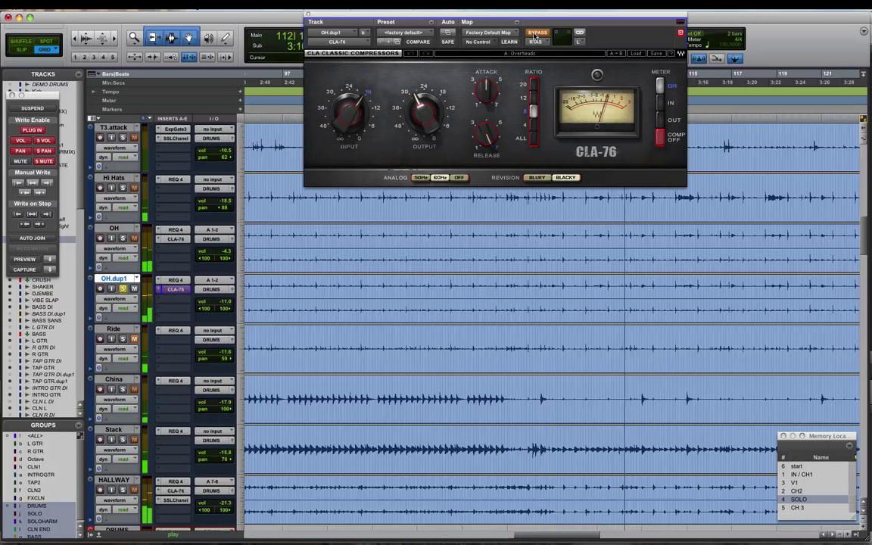
click(537, 32)
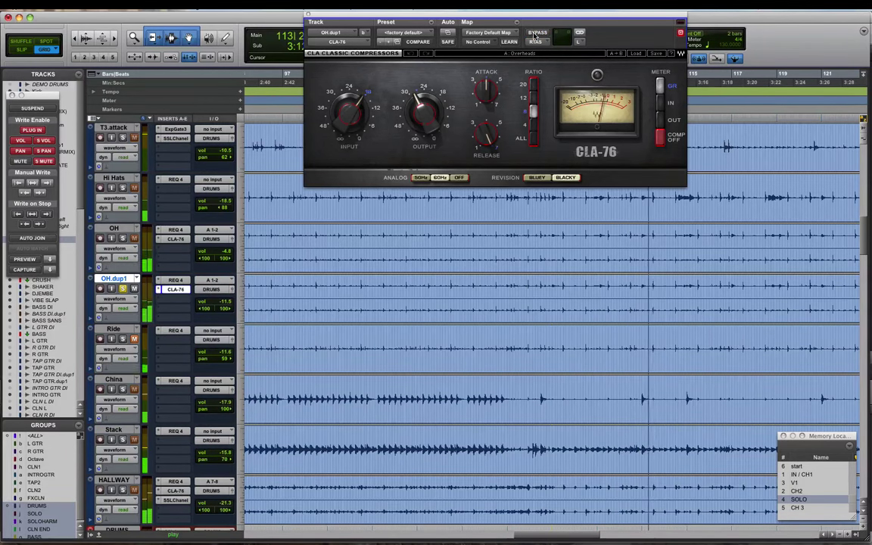
click(536, 33)
click(536, 33)
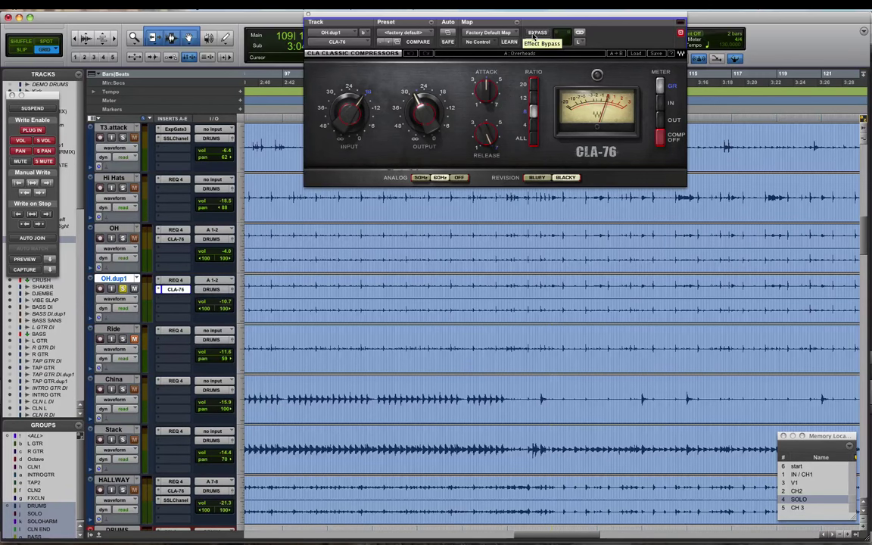
click(122, 289)
click(164, 291)
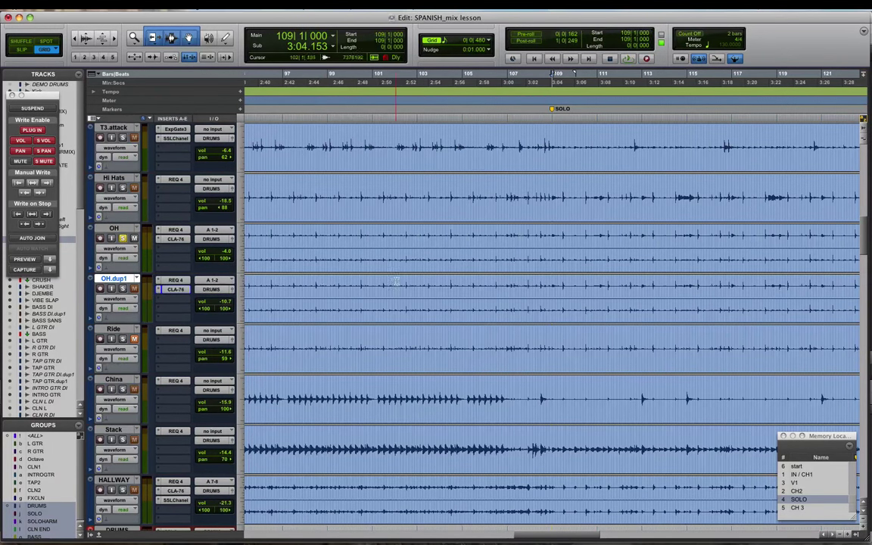
Add OH.dup1 to the soloed drum group and play the drums from bar 109
key(space)
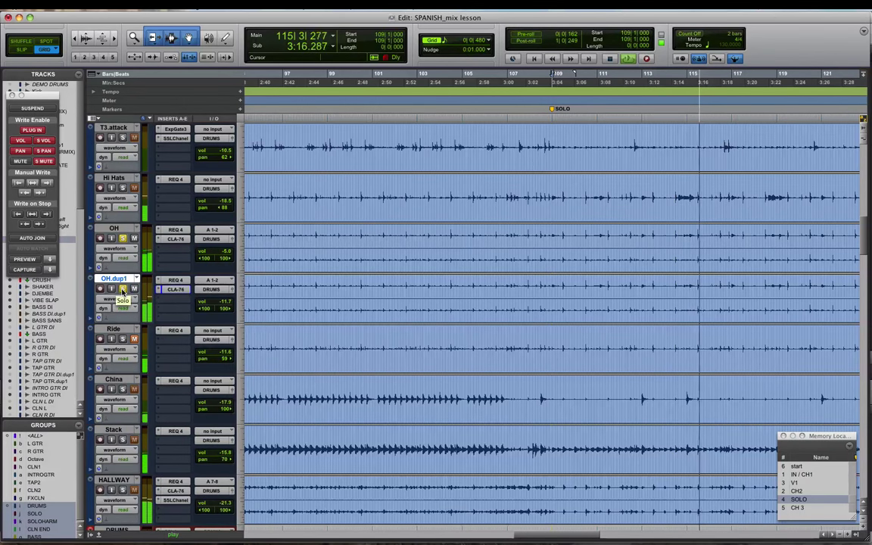
key(space)
click(122, 289)
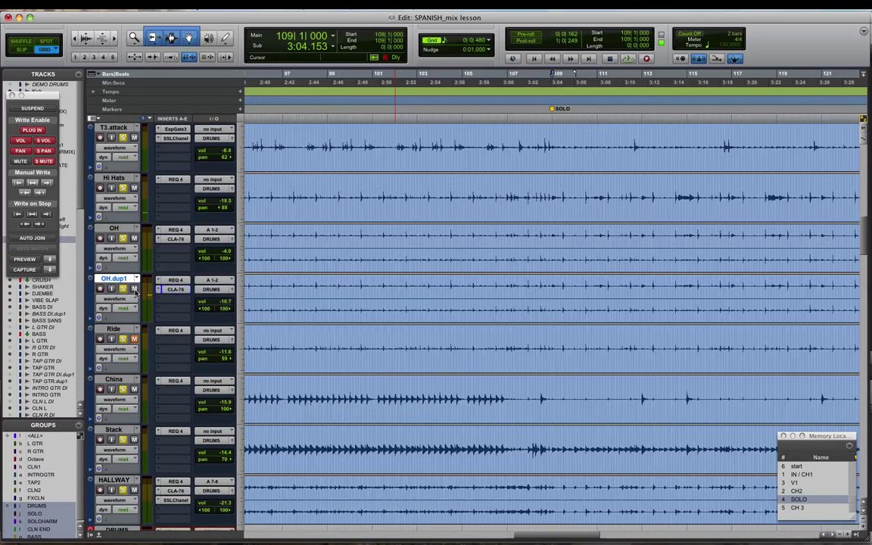
key(space)
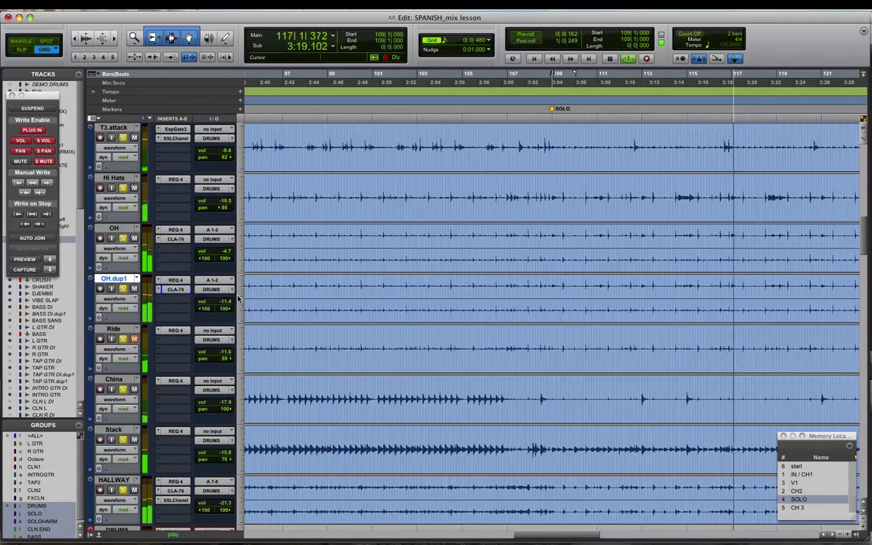
key(space)
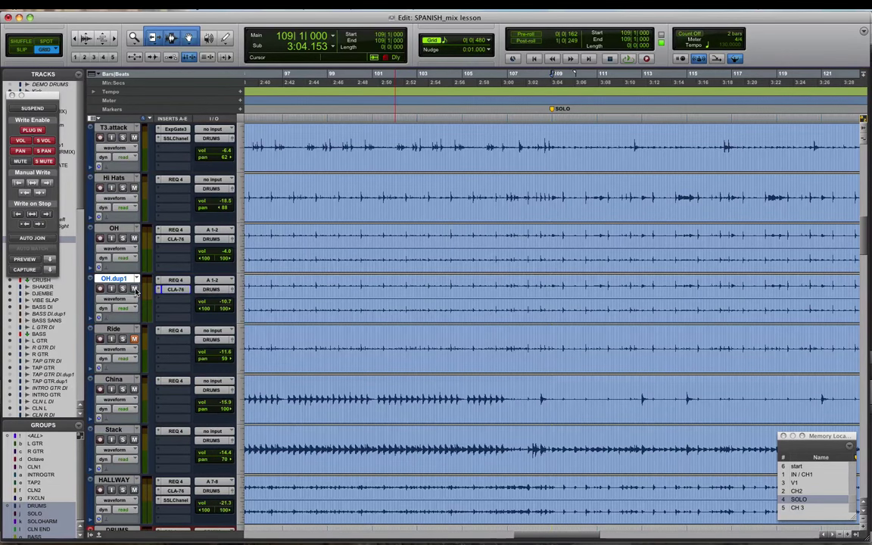
key(space)
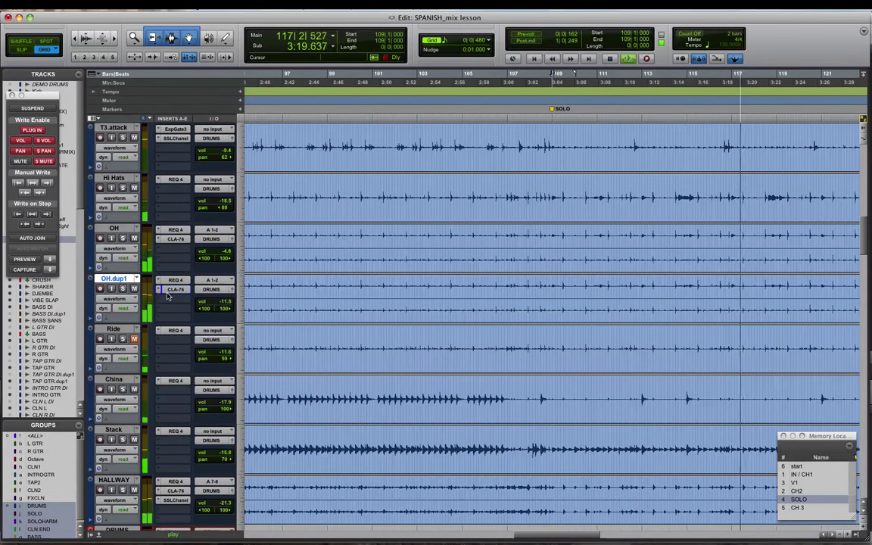
key(space)
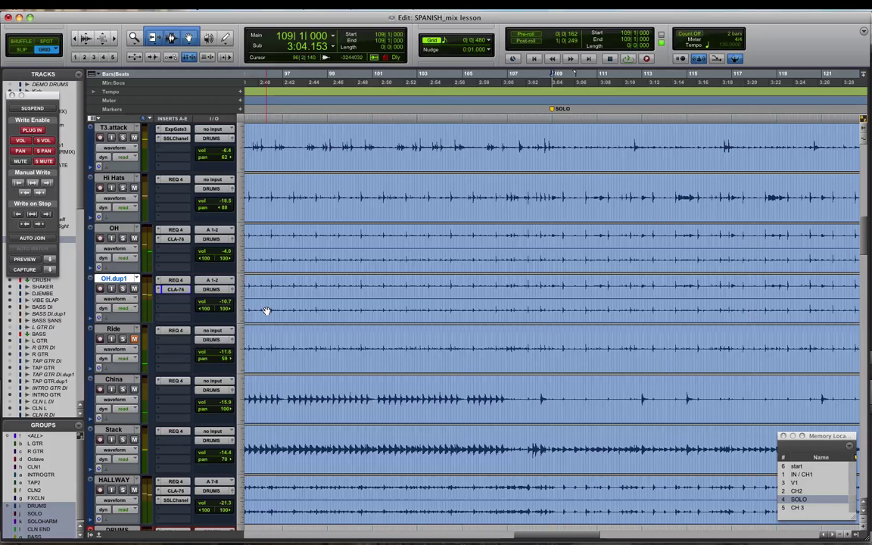